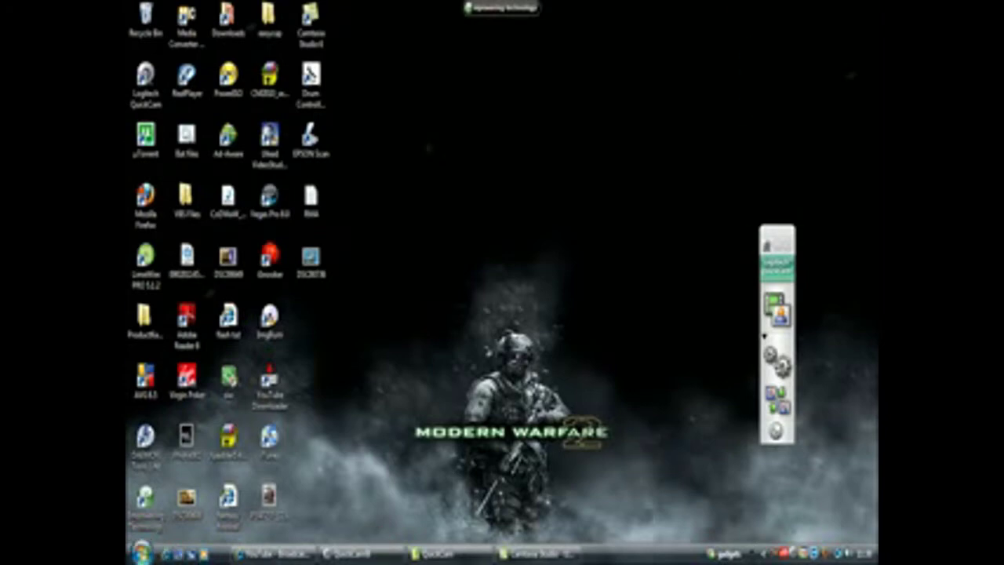
Step: Launch Ulead VideoStudio from the Start menu and choose Register Later
{"action": "key", "text": "super"}
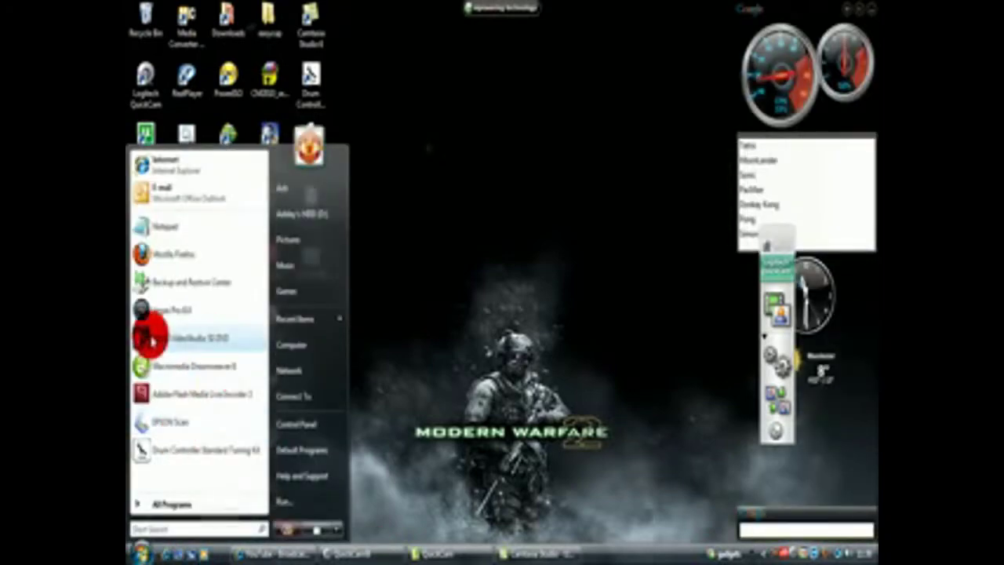
{"action": "left_click", "coordinate": [179, 341]}
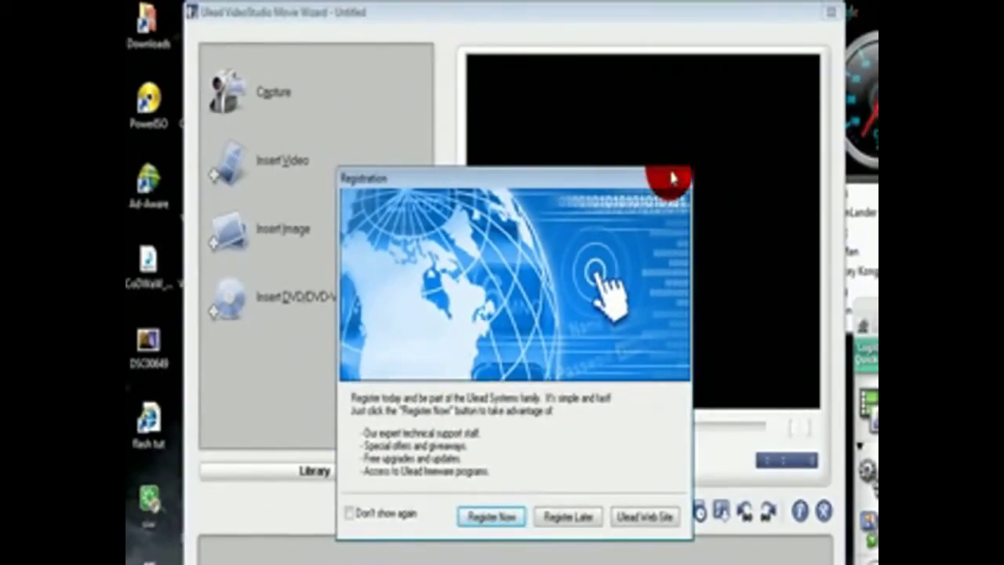
{"action": "left_click", "coordinate": [671, 179]}
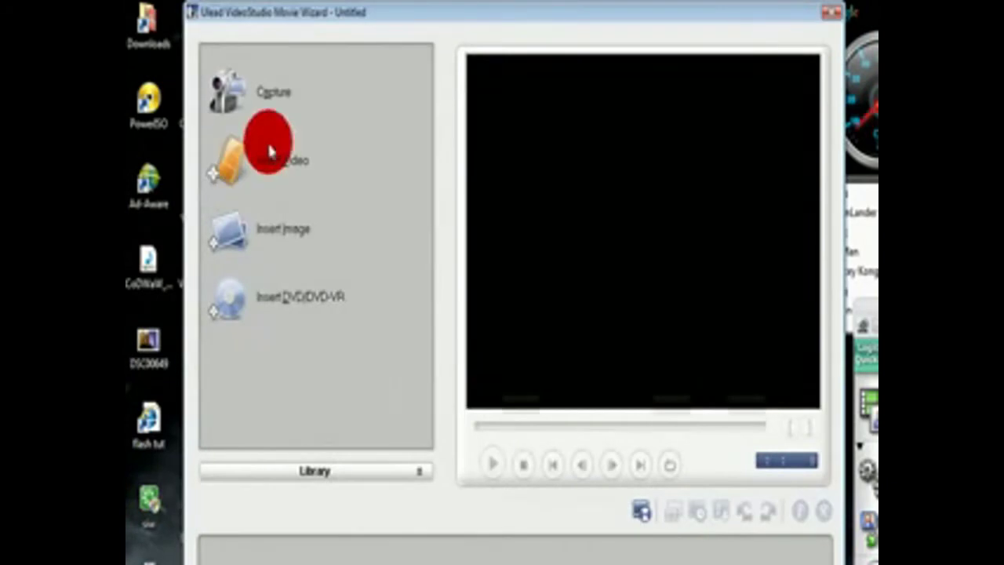
Step: Begin a video capture and select Viewtech USB Image Capture as the source
{"action": "left_click", "coordinate": [254, 95]}
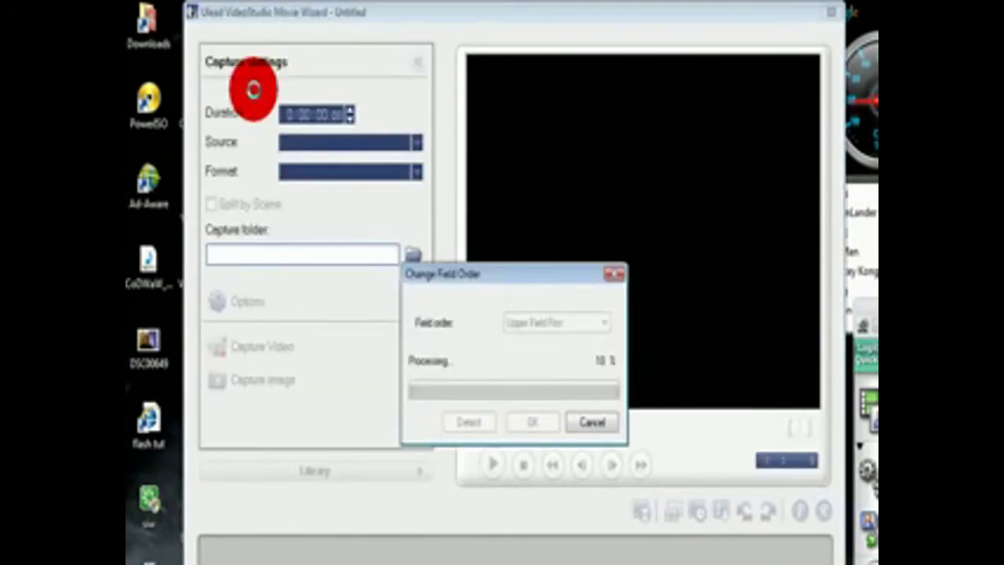
{"action": "left_click", "coordinate": [530, 424]}
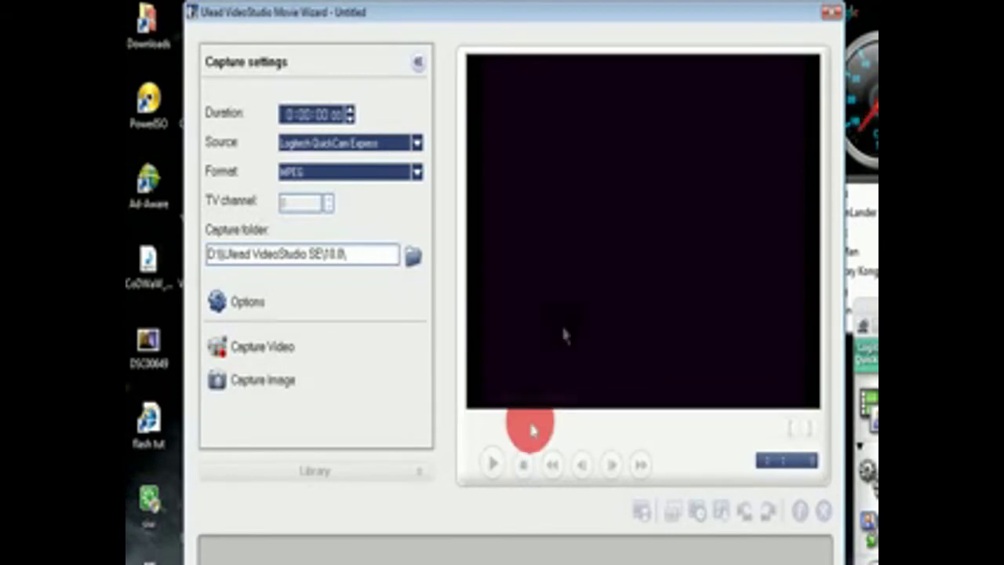
{"action": "left_click", "coordinate": [428, 145]}
{"action": "left_click_drag", "start_coordinate": [415, 145], "coordinate": [328, 192]}
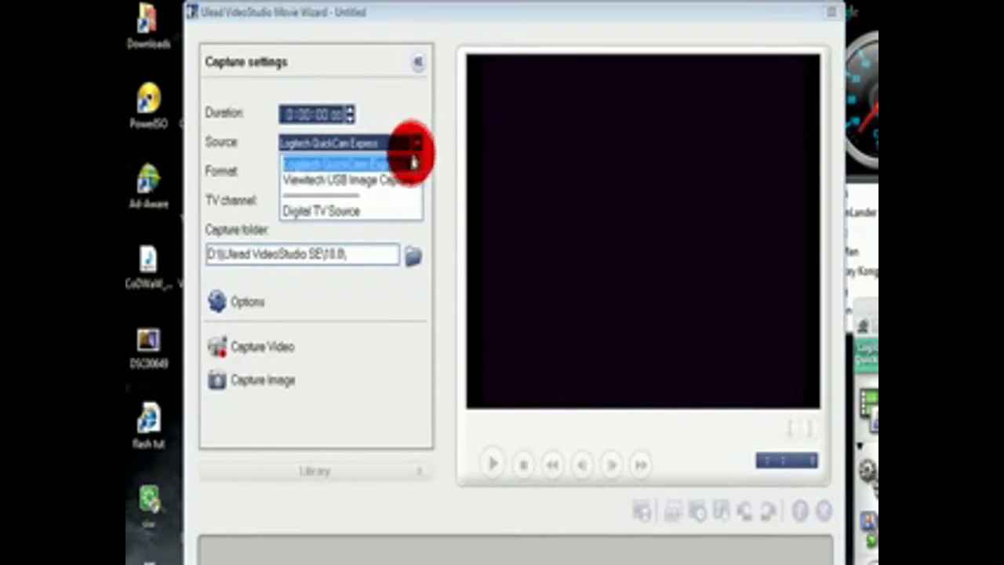
{"action": "left_click", "coordinate": [327, 182]}
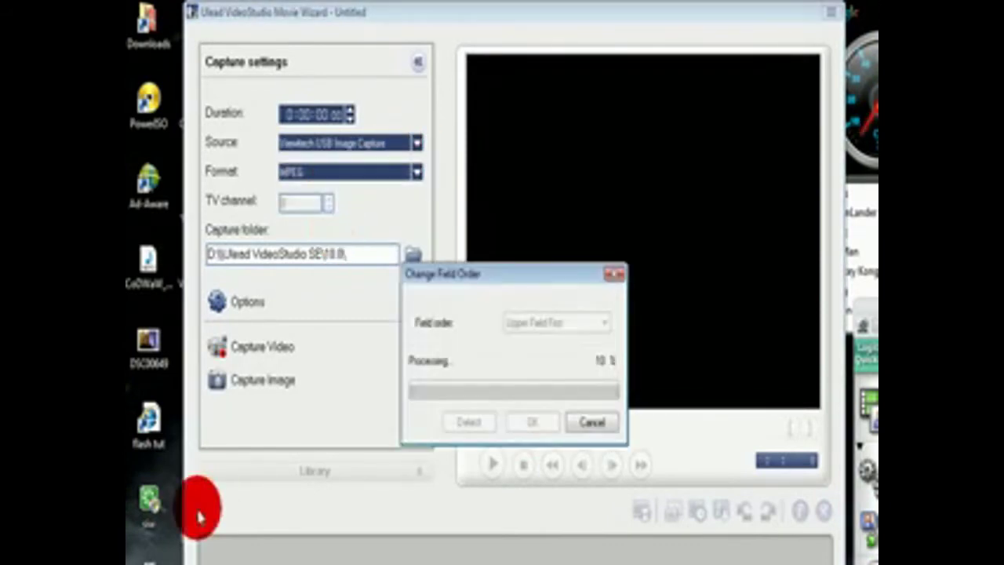
Step: Accept the Change Field Order prompts for the USB capture device
{"action": "left_click", "coordinate": [476, 448]}
{"action": "left_click", "coordinate": [533, 436]}
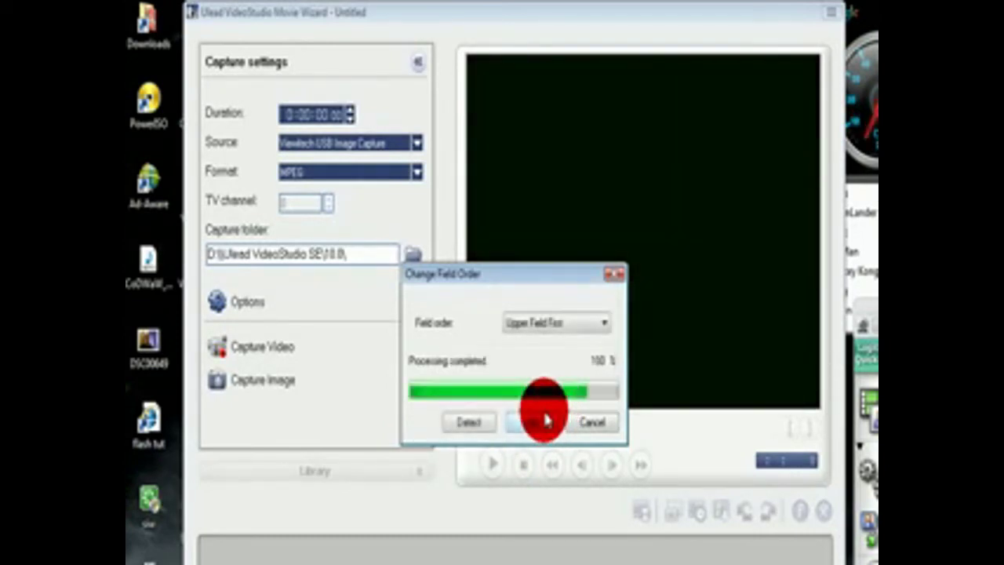
{"action": "left_click", "coordinate": [544, 422]}
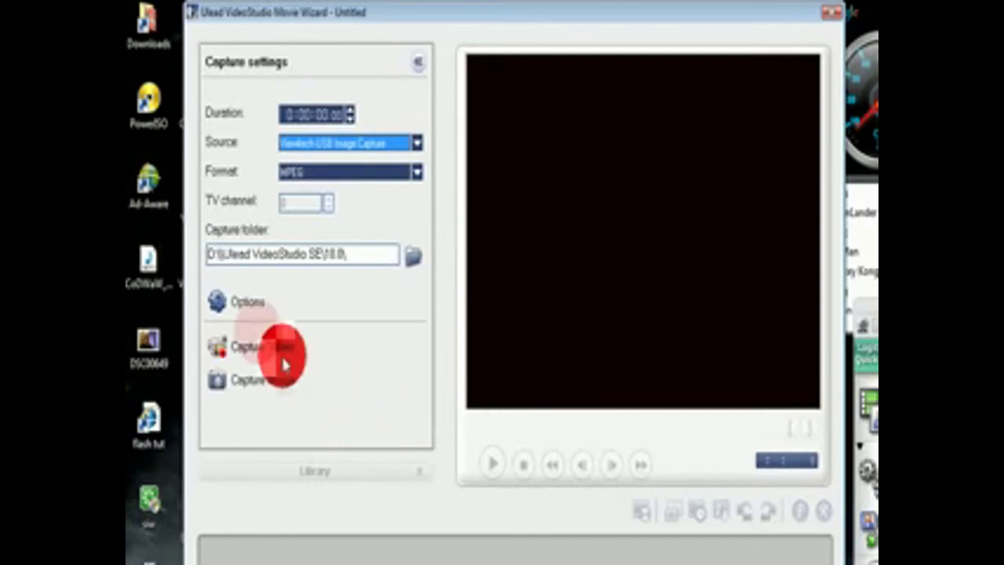
{"action": "left_click", "coordinate": [243, 299]}
Step: Choose the DVD PAL (720x576) template in the advanced MPEG capture settings
{"action": "left_click", "coordinate": [239, 353]}
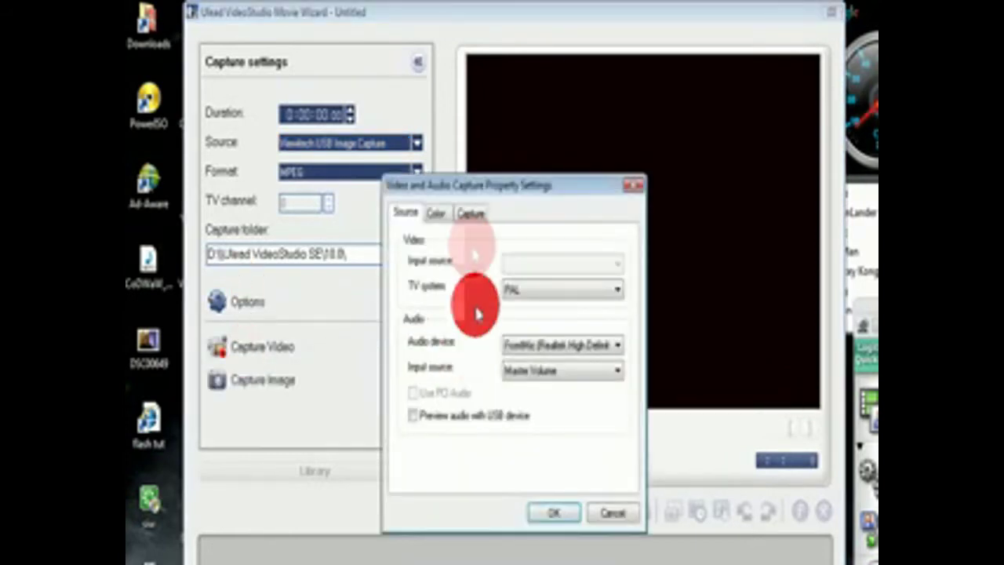
{"action": "left_click", "coordinate": [469, 216]}
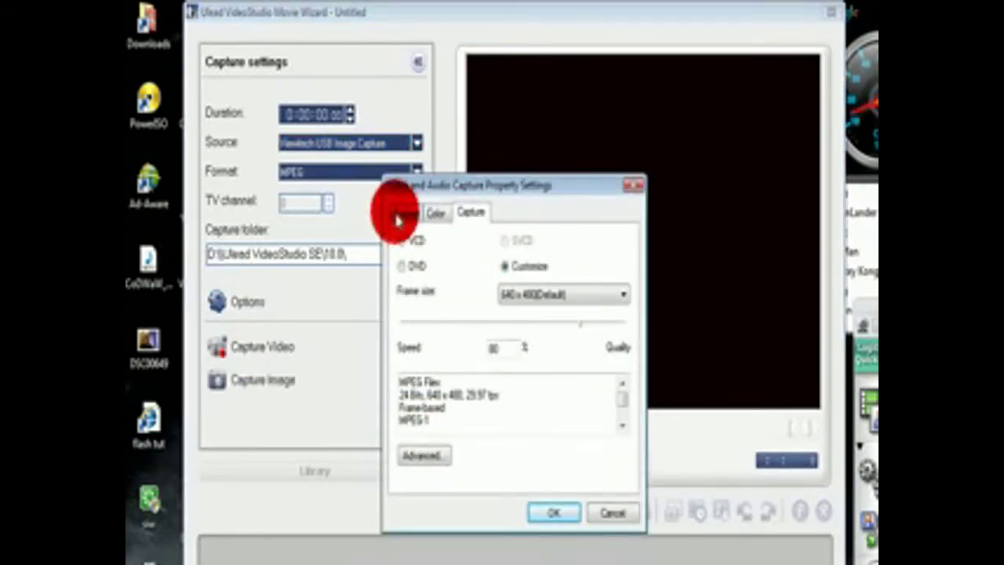
{"action": "left_click", "coordinate": [422, 453]}
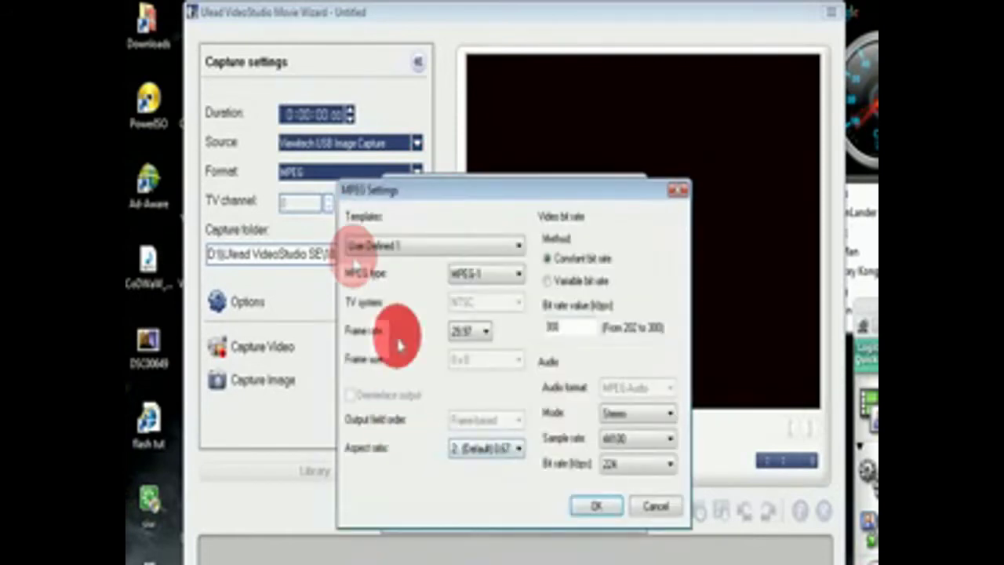
{"action": "left_click", "coordinate": [366, 247]}
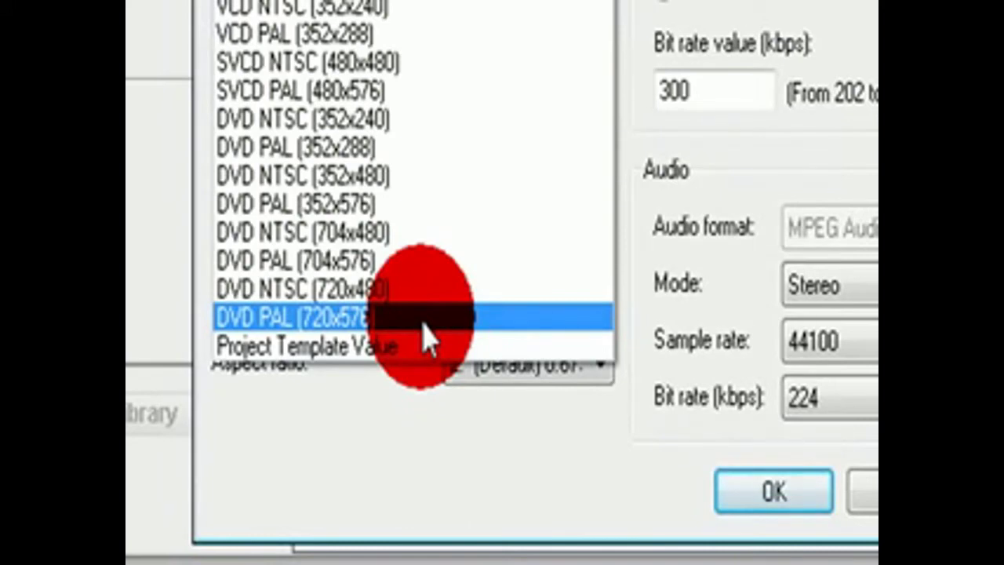
{"action": "left_click", "coordinate": [254, 318]}
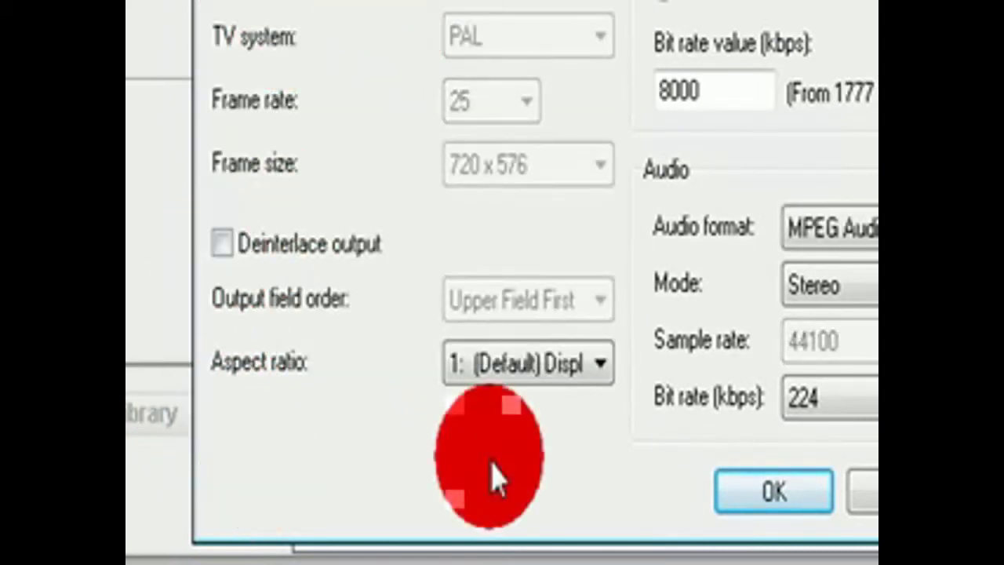
Step: Use 16:9 aspect and 9000 kbps variable bit rate, keeping 224 kbps MPEG audio
{"action": "left_click", "coordinate": [528, 362]}
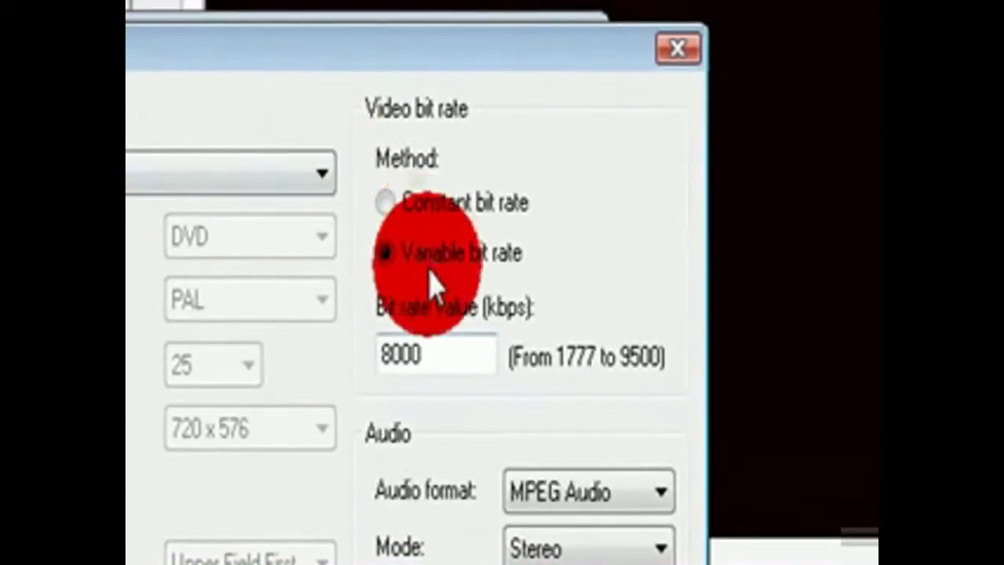
{"action": "double_click", "coordinate": [446, 363]}
{"action": "type", "text": "9000"}
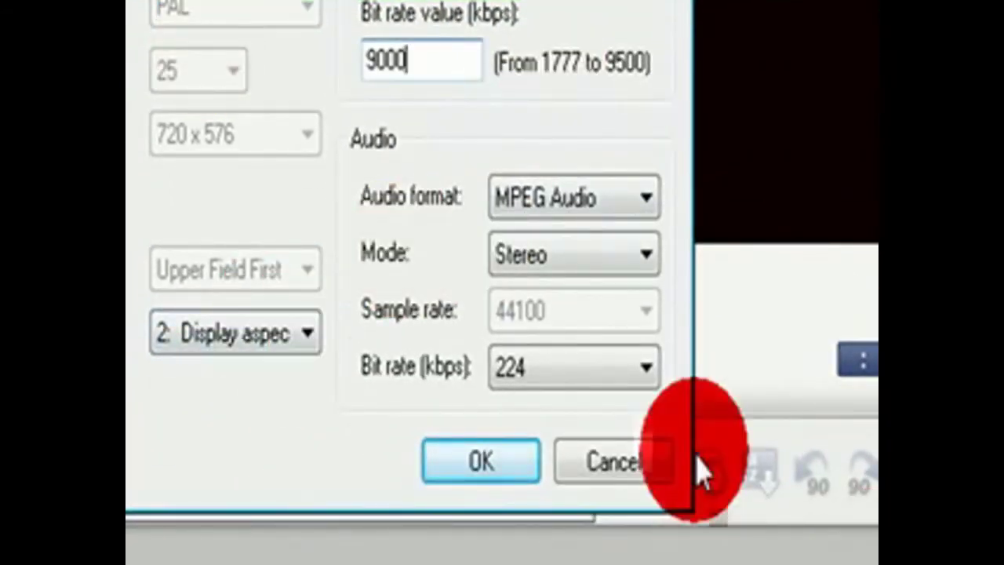
{"action": "left_click", "coordinate": [578, 367]}
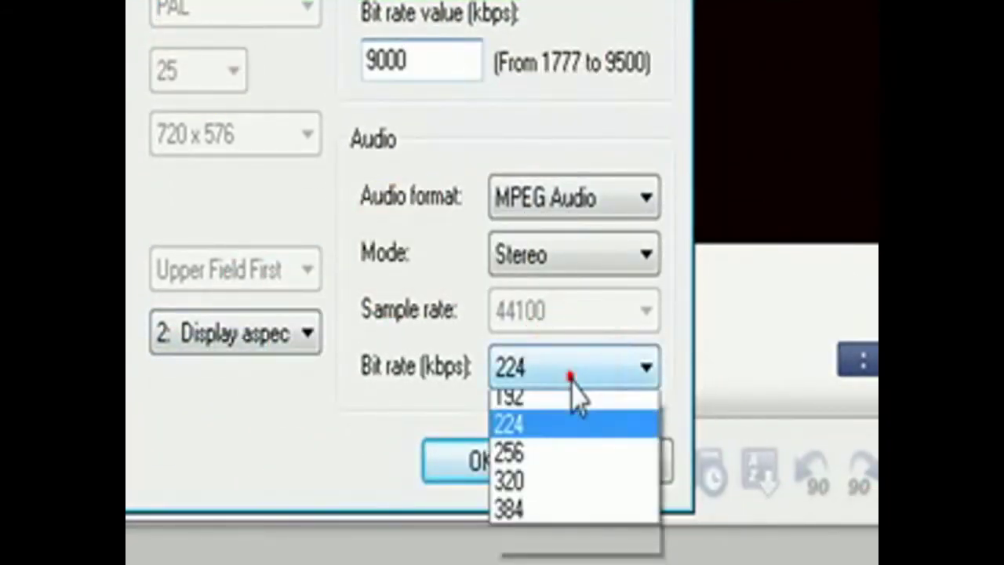
{"action": "left_click", "coordinate": [560, 375]}
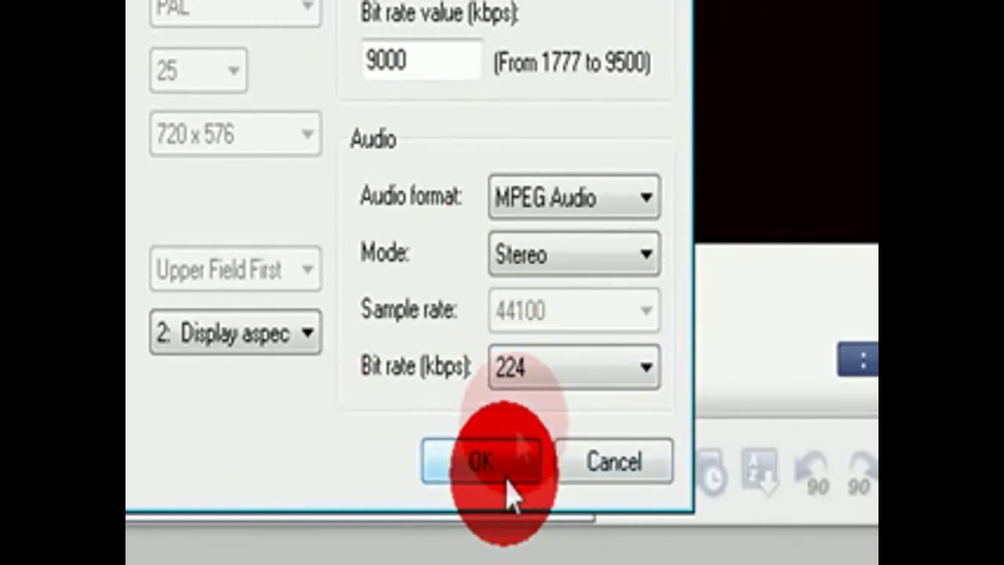
{"action": "left_click", "coordinate": [515, 197]}
{"action": "left_click", "coordinate": [381, 406]}
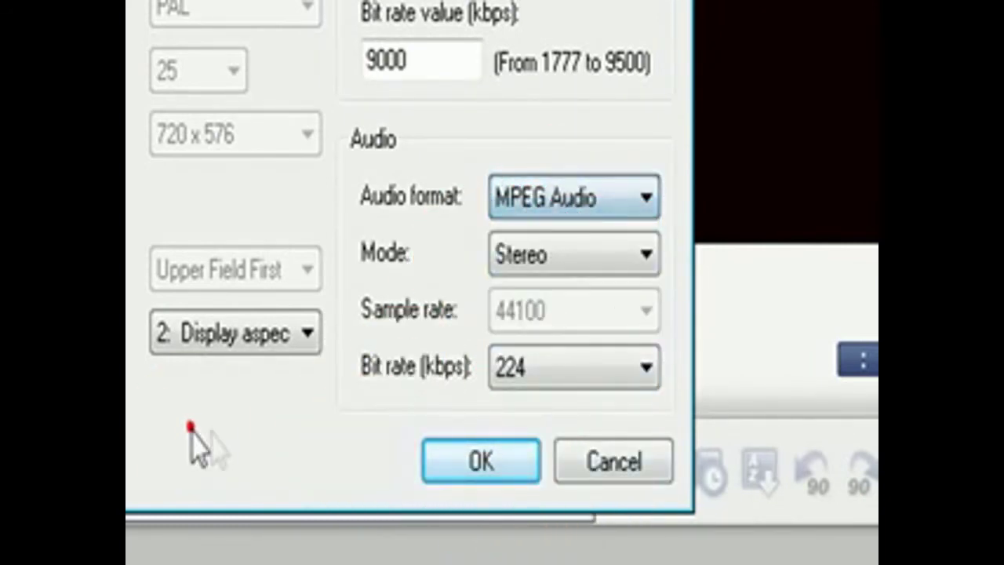
{"action": "left_click", "coordinate": [444, 455]}
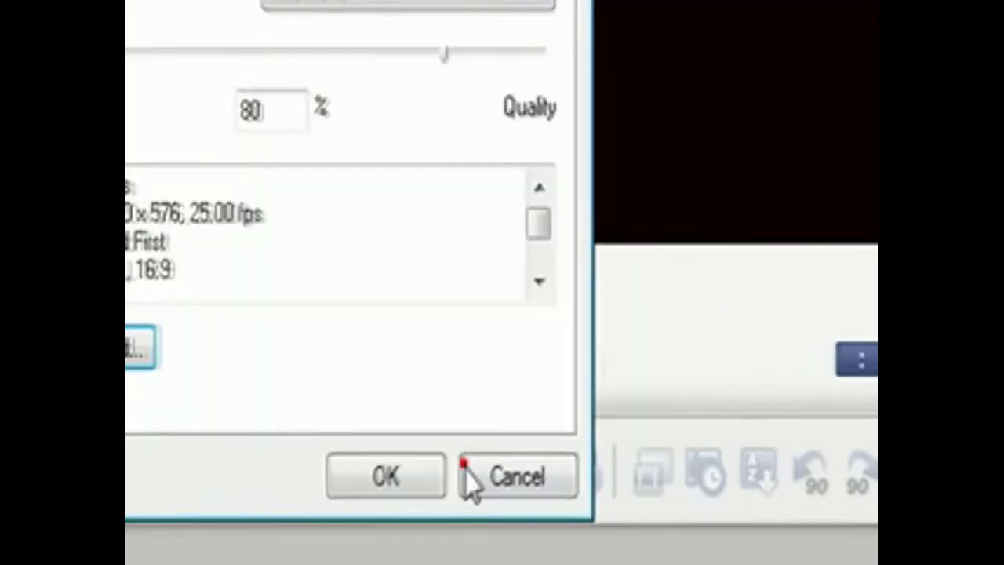
{"action": "left_click", "coordinate": [534, 385]}
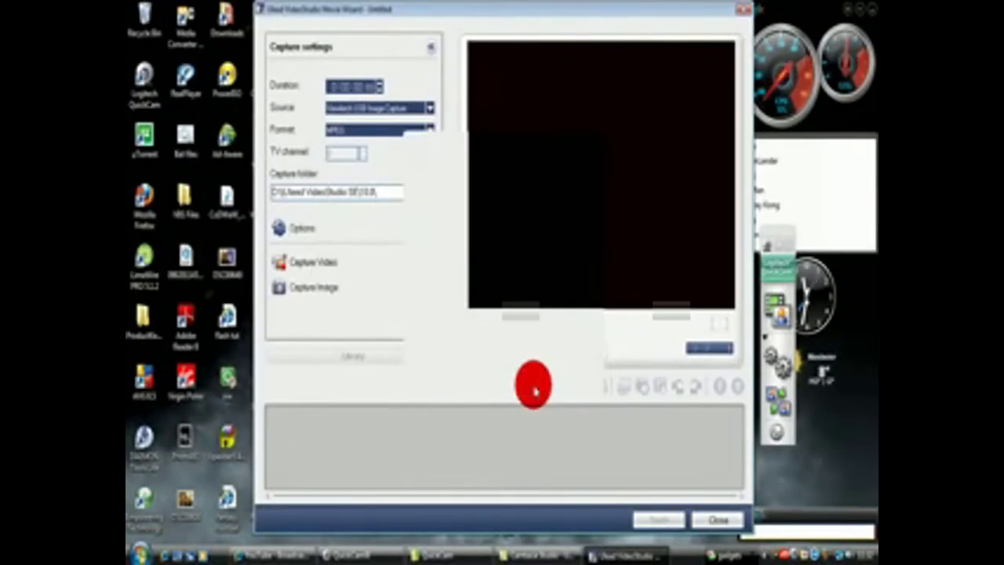